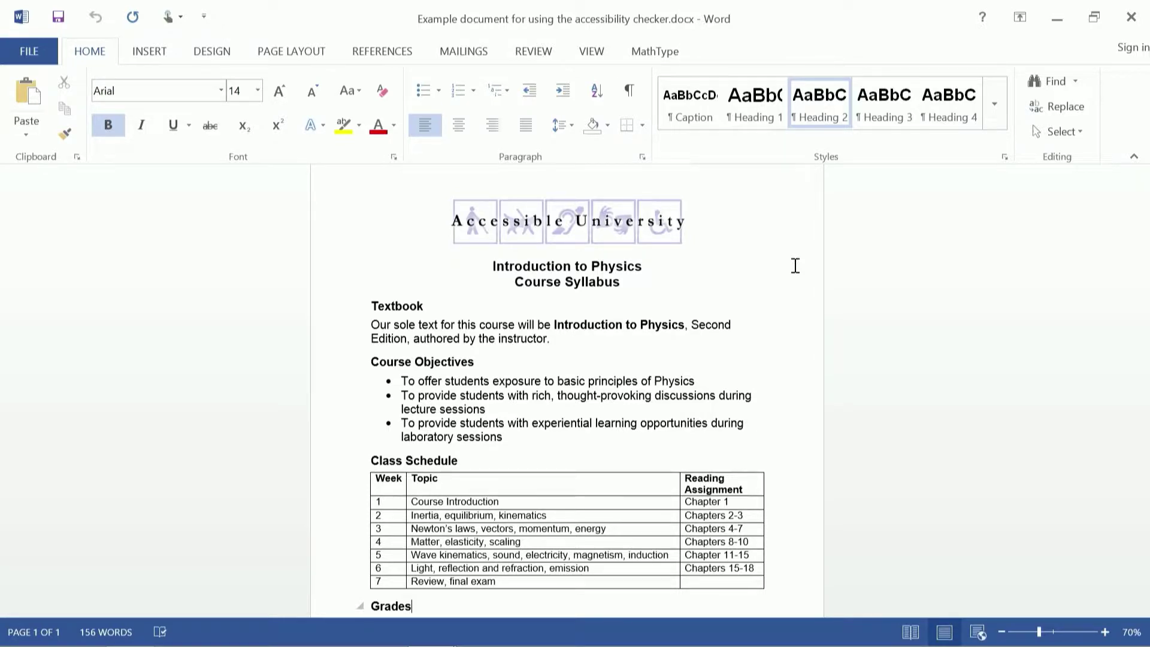
- Run the accessibility check to list Picture 1's missing alt text error and the warnings
left_click(31, 51)
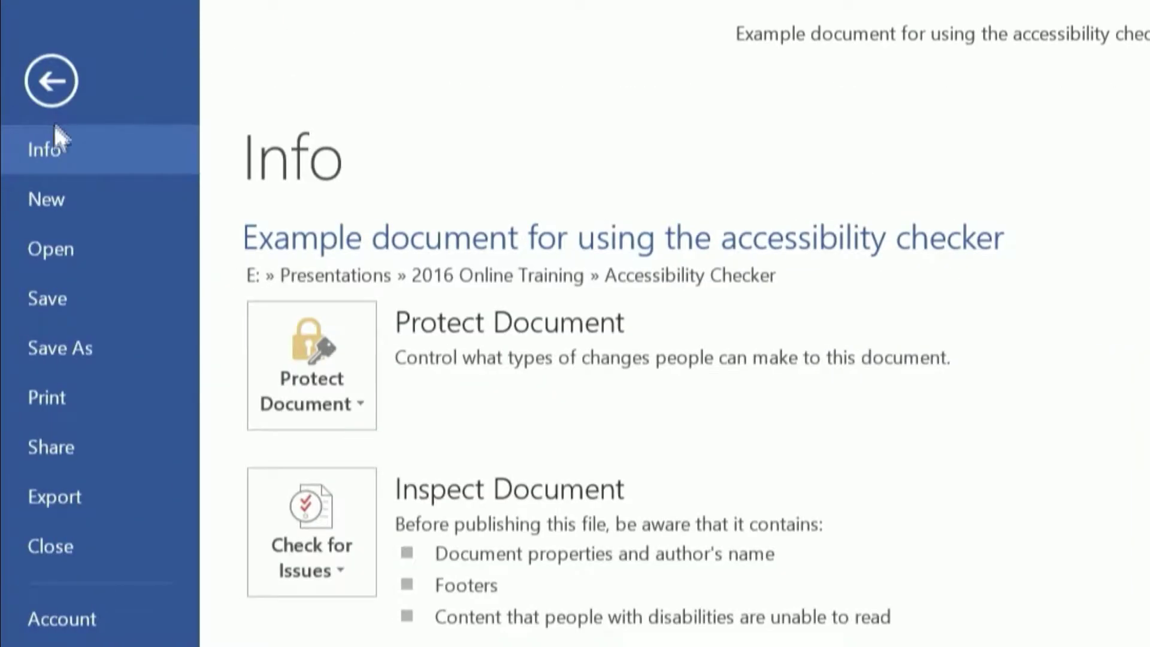
left_click(54, 139)
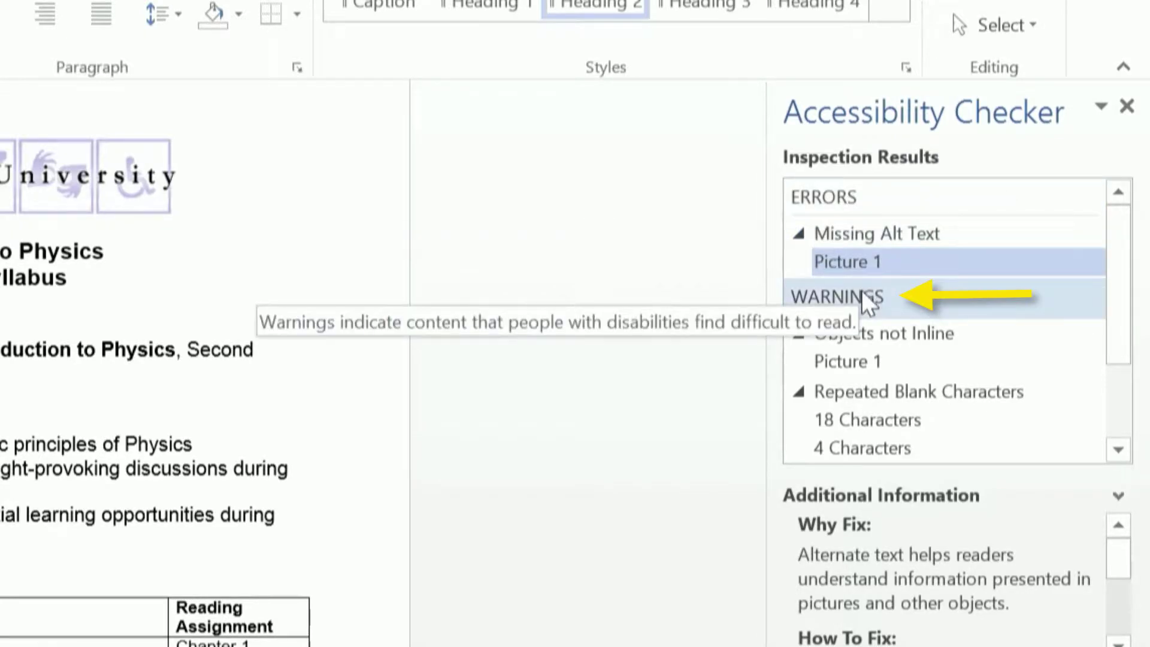
left_click_drag(1108, 313, 1109, 381)
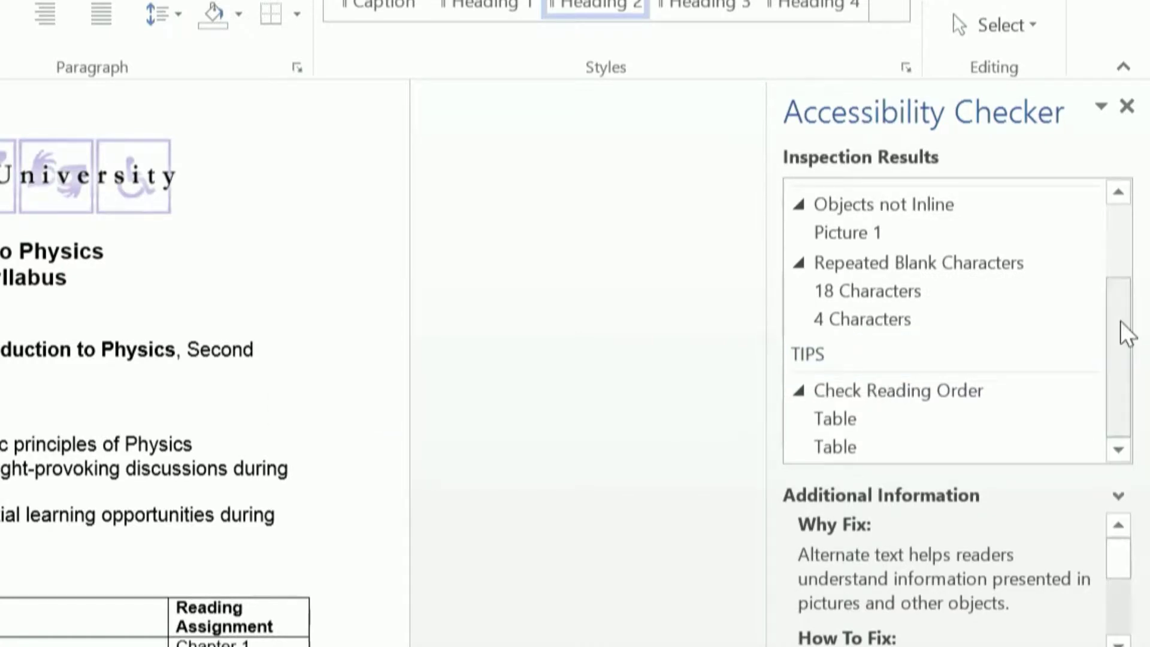
left_click_drag(1124, 329, 1110, 253)
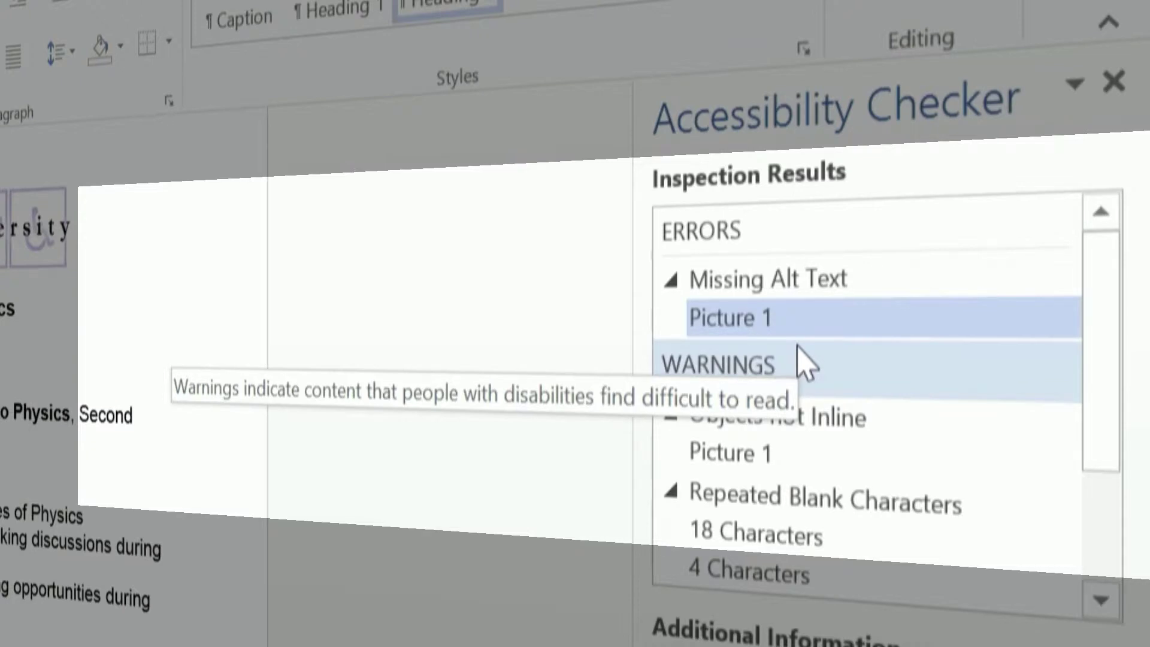
scroll(726, 458, "down", 2)
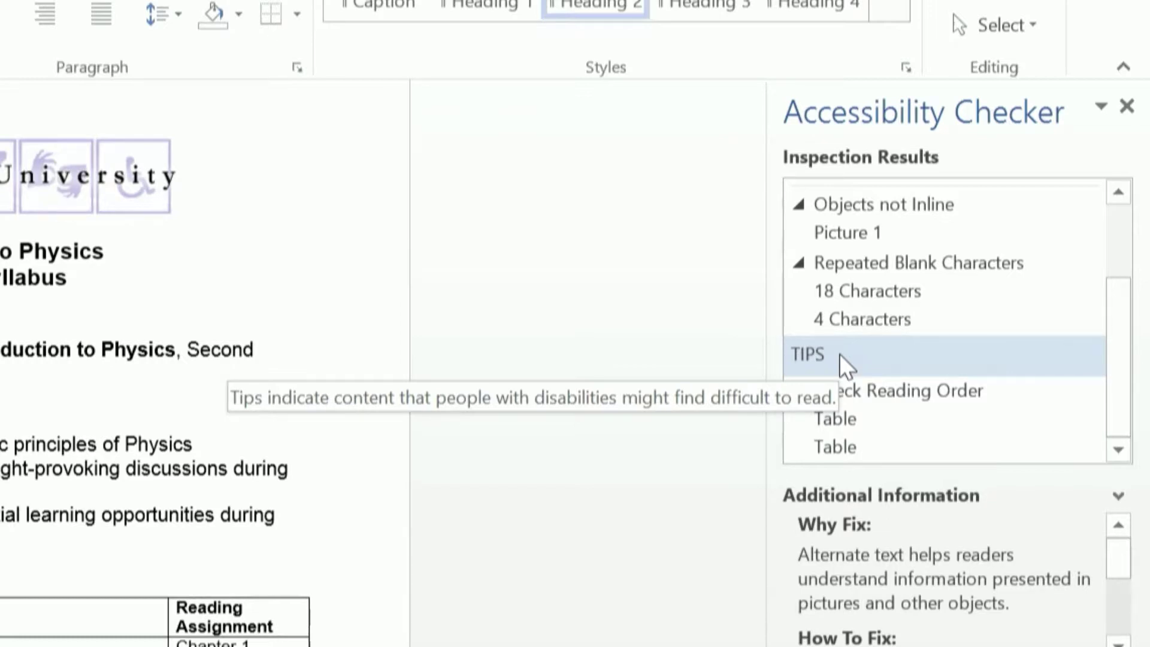
- Select Picture 1 under Missing Alt Text and show its four alt-text fix steps
left_click_drag(1125, 314, 1091, 236)
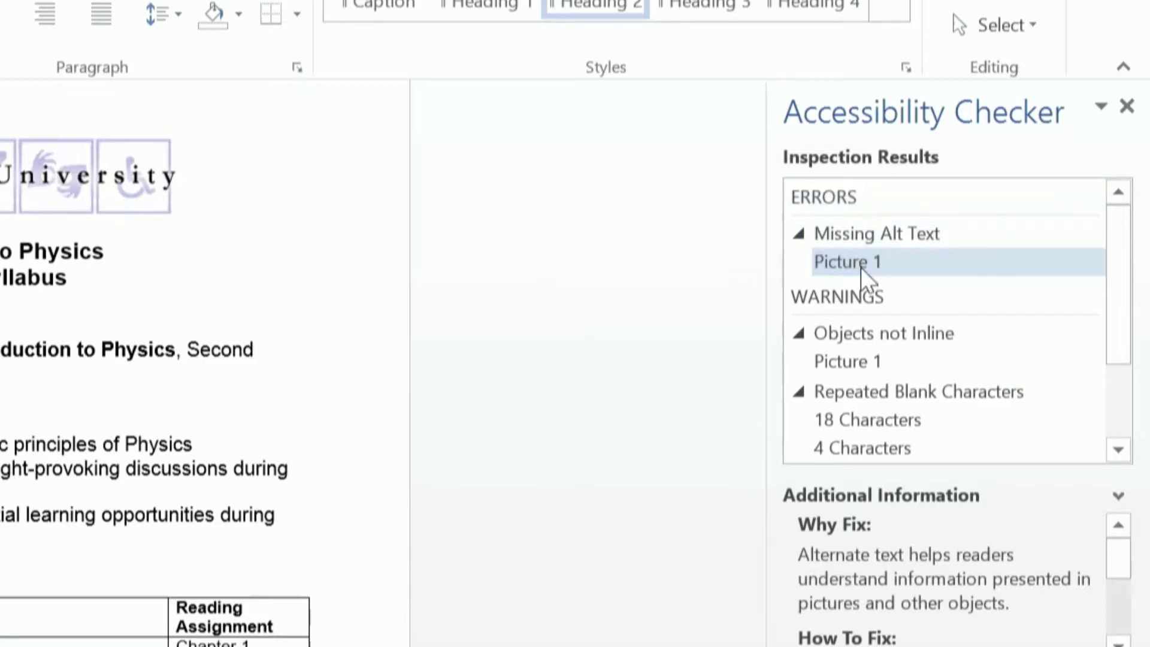
left_click(978, 275)
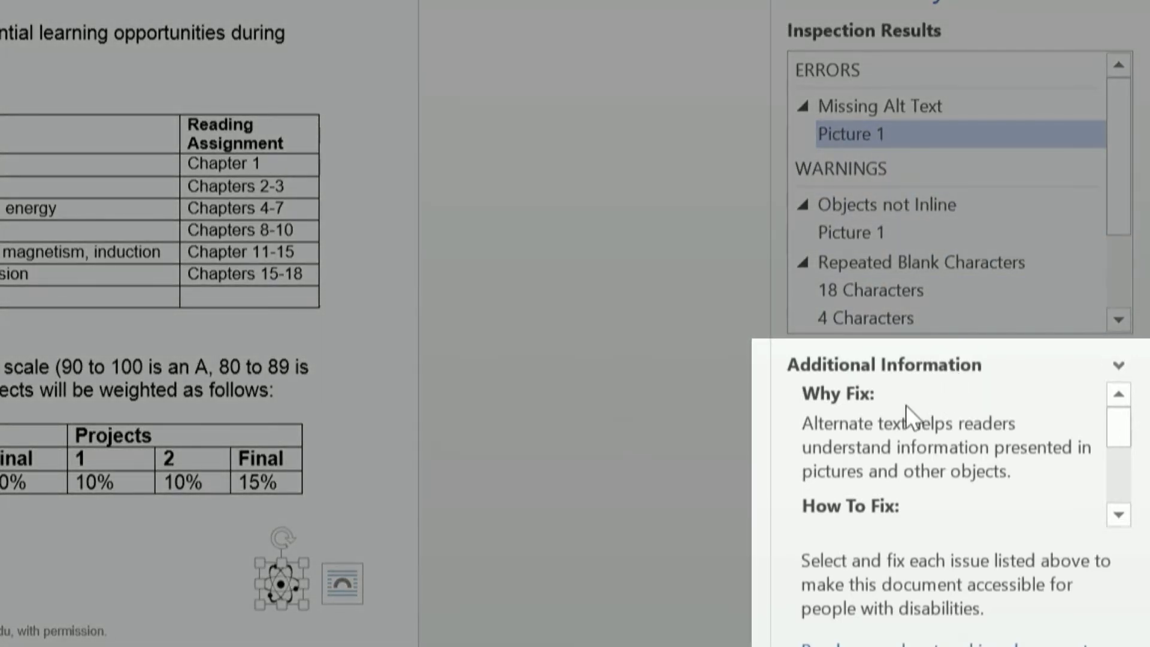
left_click(1117, 516)
left_click(1118, 515)
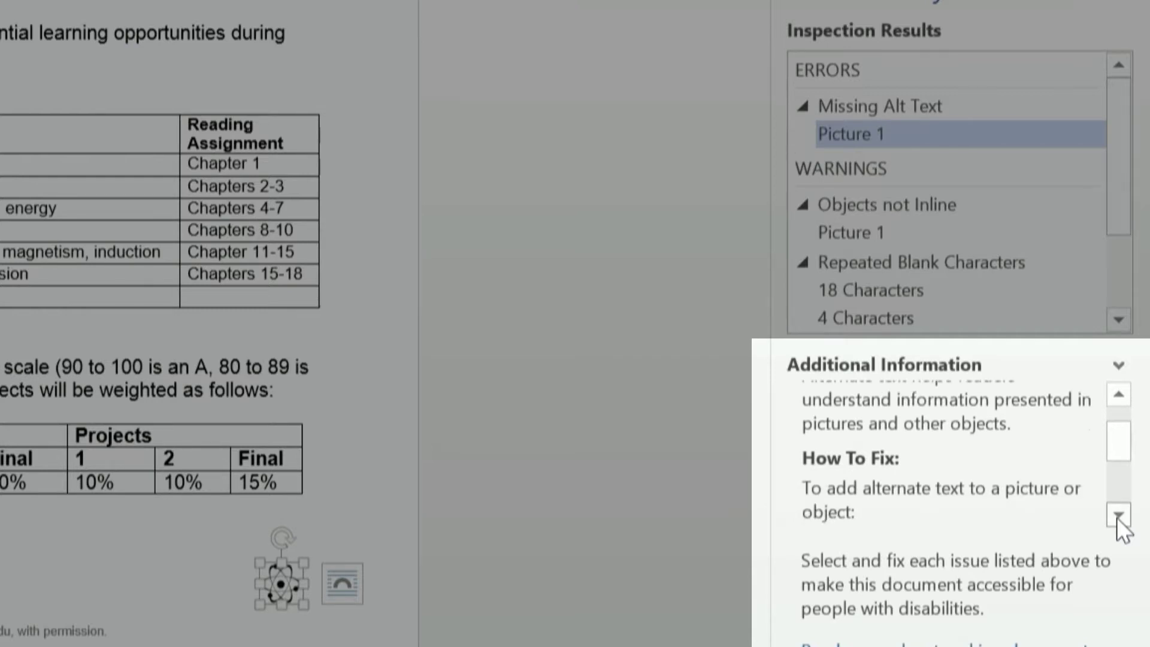
left_click(1117, 515)
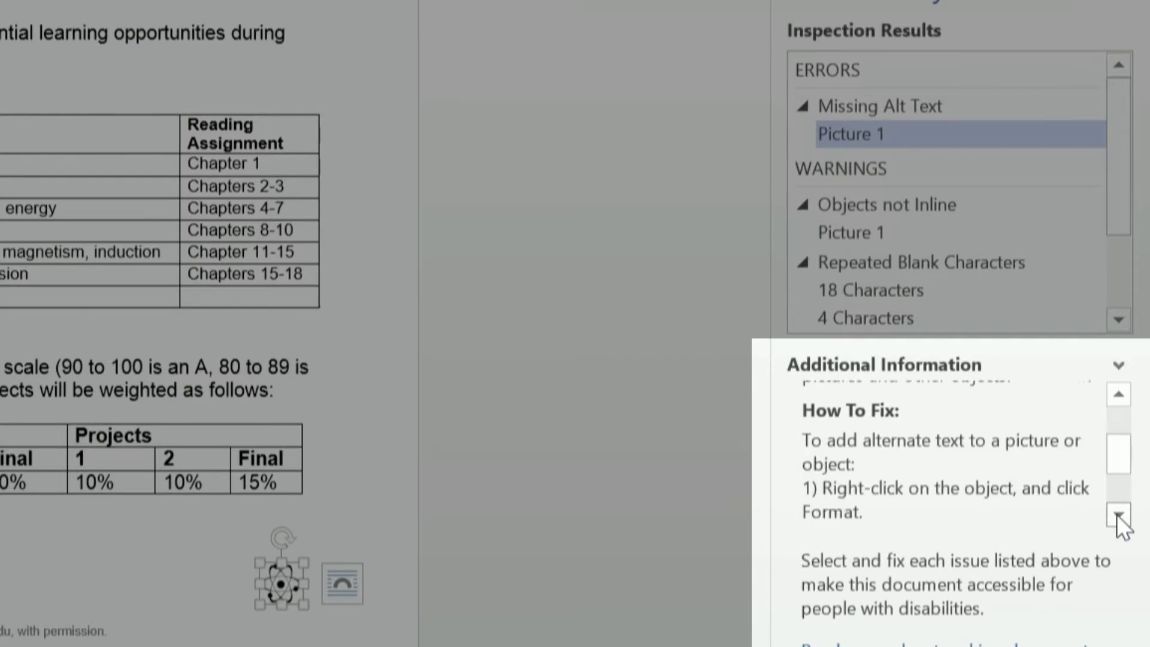
left_click(1118, 515)
left_click(1119, 515)
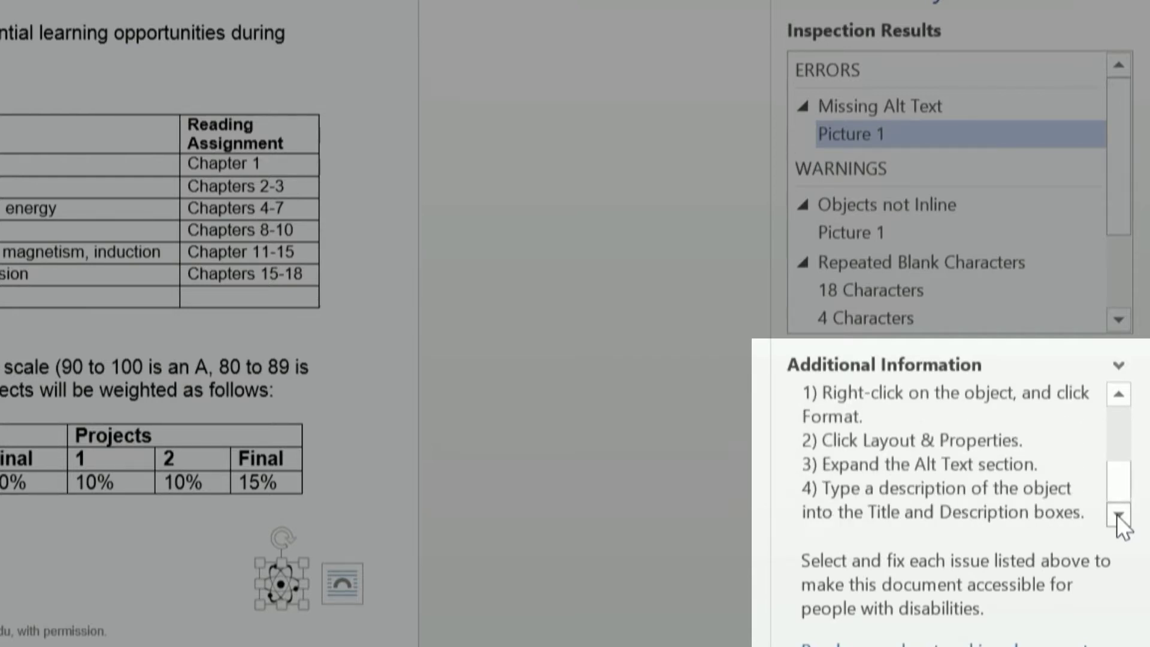